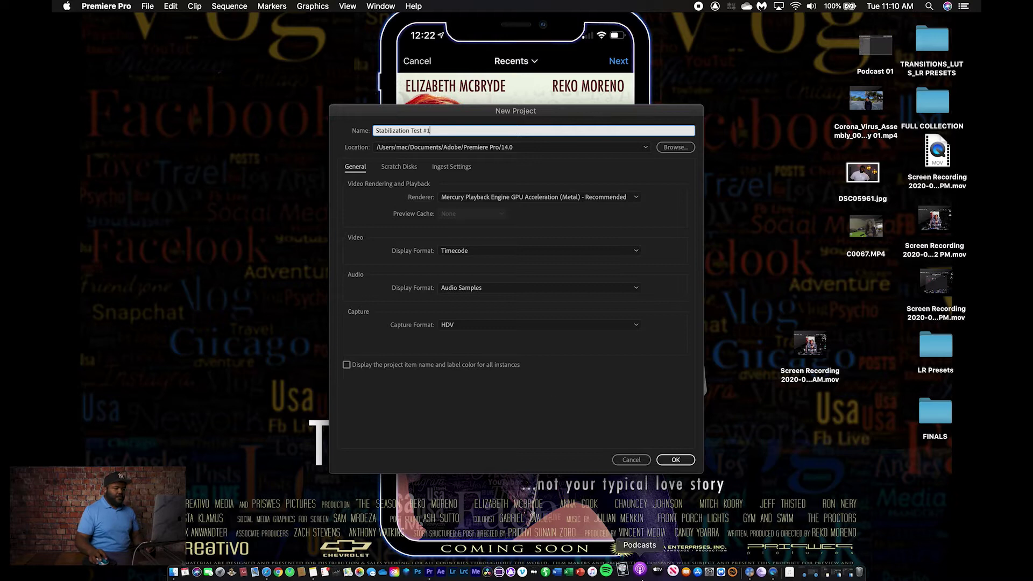
- Create the project "Stabilization Test #1" in the default location, overwriting the existing project of that name
click(675, 459)
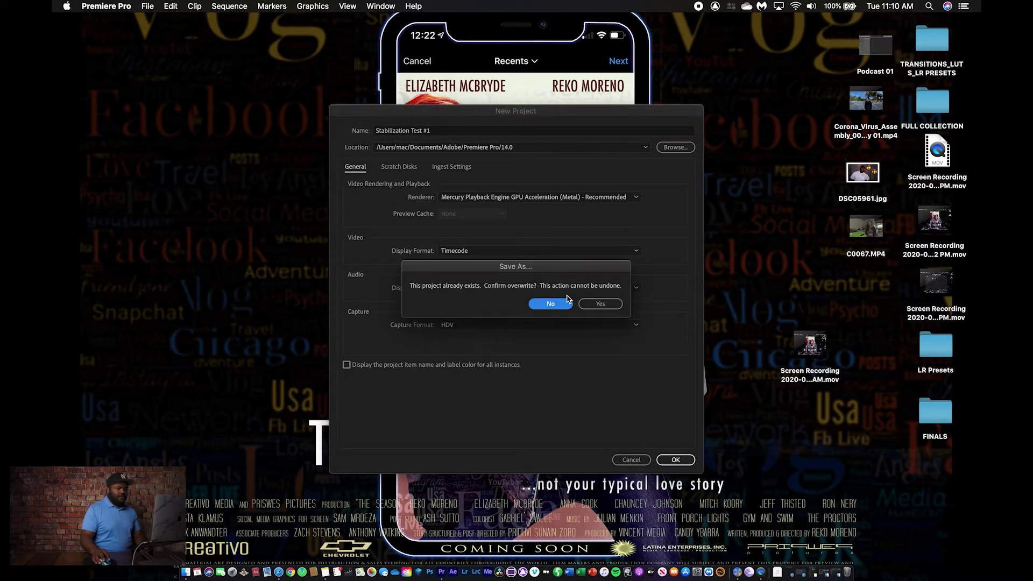
click(601, 304)
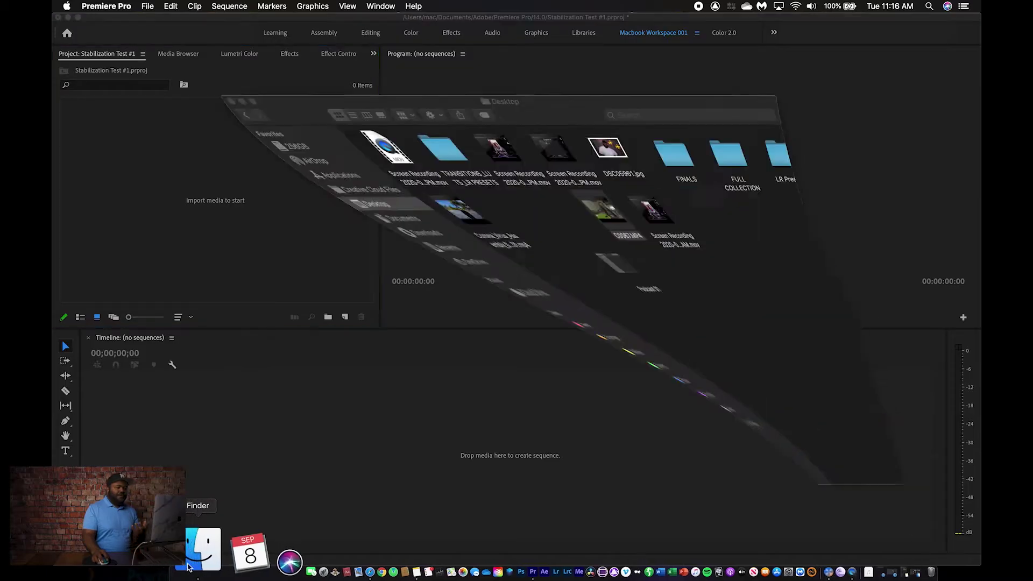
- Import the clip C0067.MP4 from the Desktop folder into the project
click(496, 183)
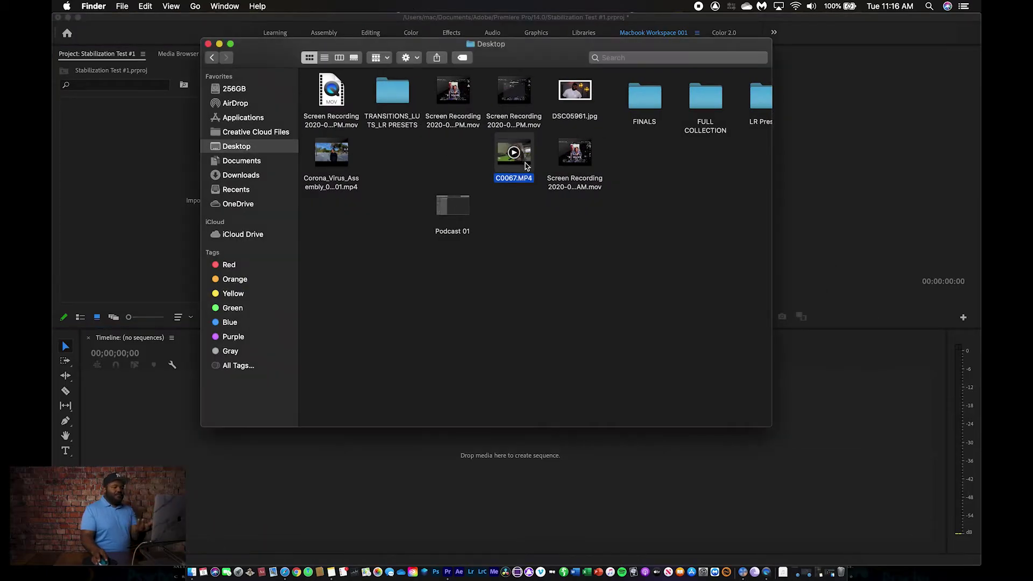
drag(524, 165, 174, 189)
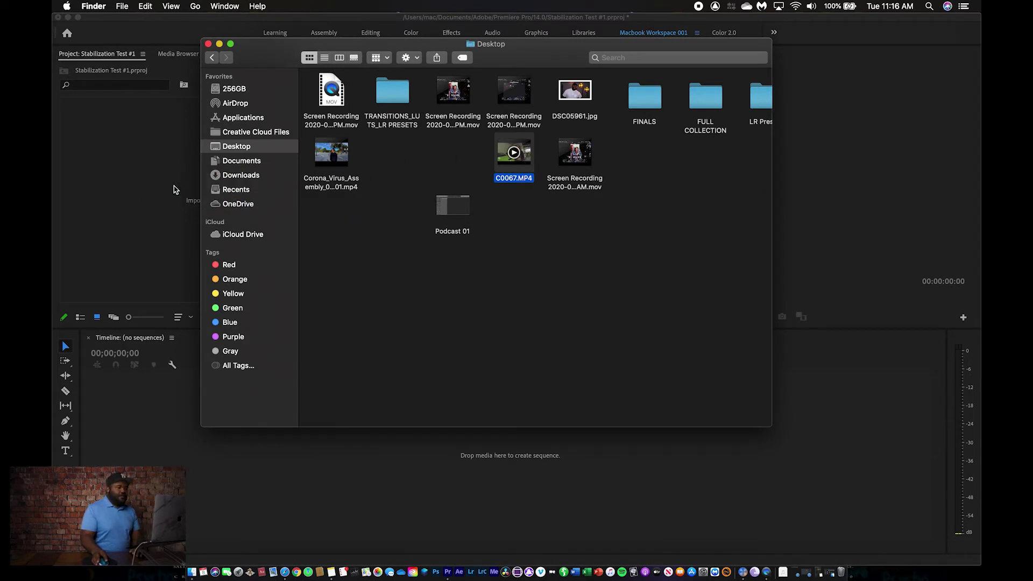
click(219, 44)
- Mark a section of C0067.MP4 lasting 00:00:04:14 with in and out points and place its video in a new sequence
double_click(131, 152)
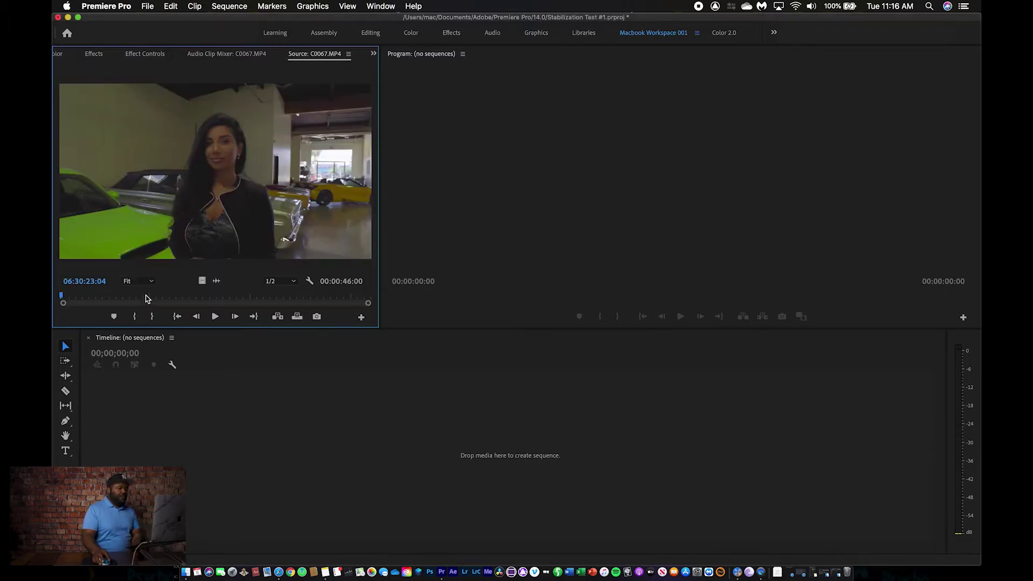
drag(168, 300, 223, 297)
key(i)
key(o)
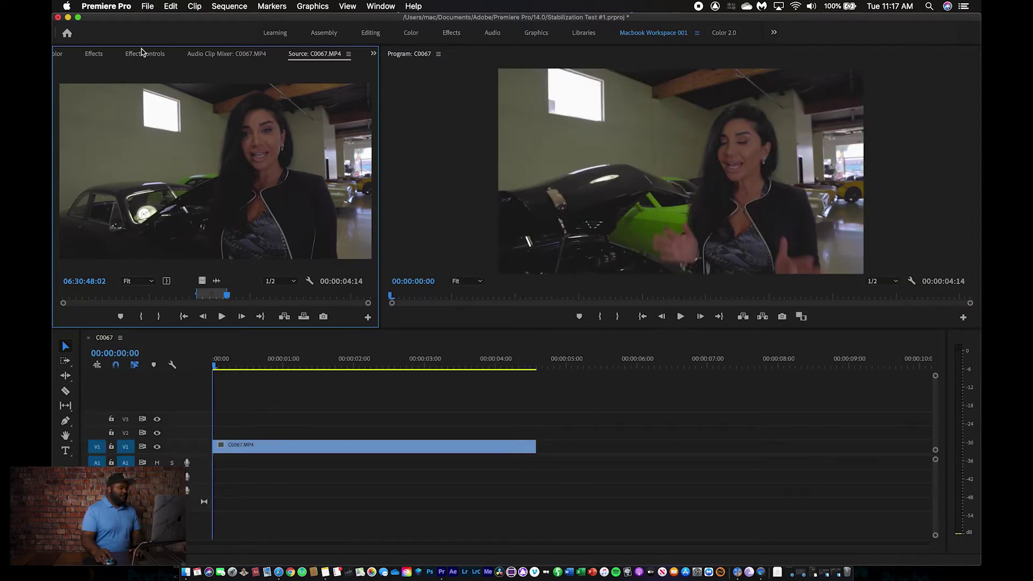
- Apply the Warp Stabilizer effect from the Distort video effects to the C0067.MP4 clip on V1
click(94, 53)
click(60, 127)
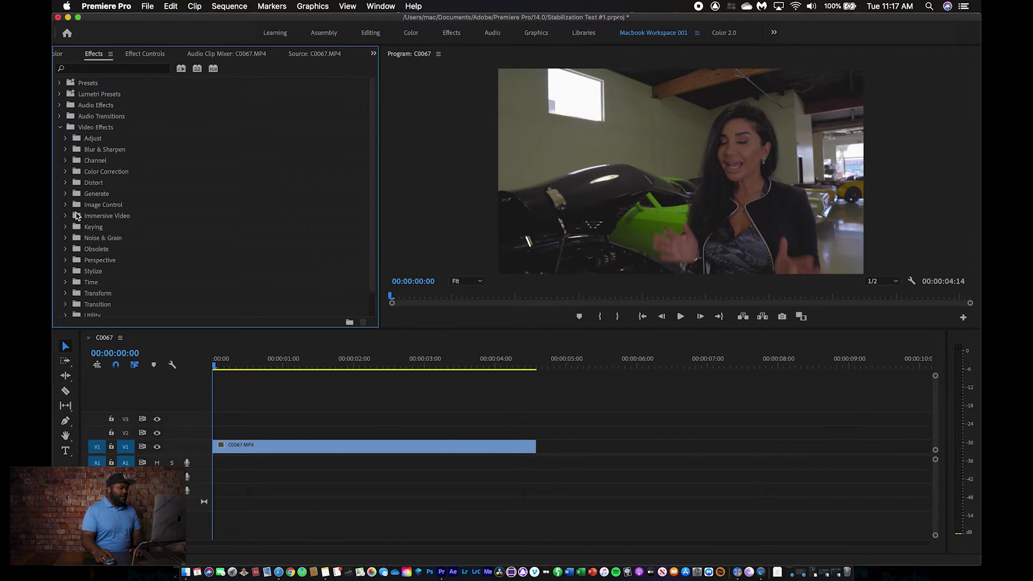
click(66, 183)
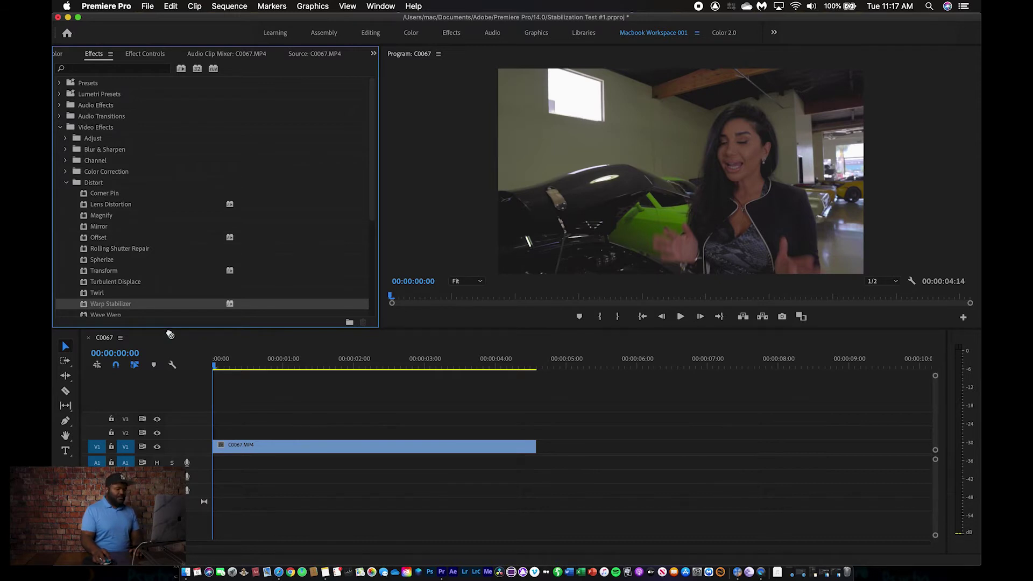
drag(235, 438, 235, 445)
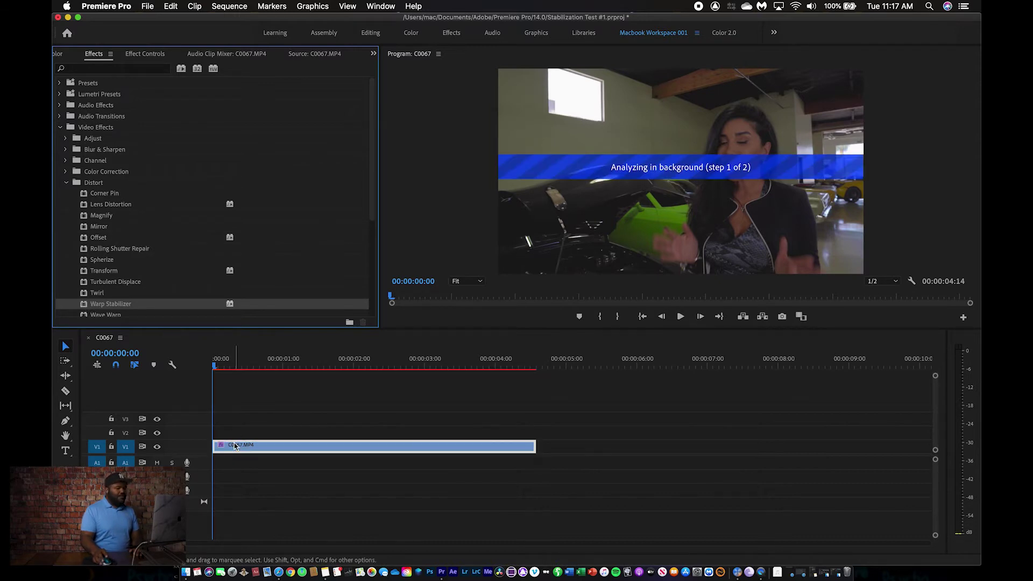
- Run the Warp Stabilizer analysis on the selected clip with its default settings and play back the sequence
click(165, 54)
click(315, 449)
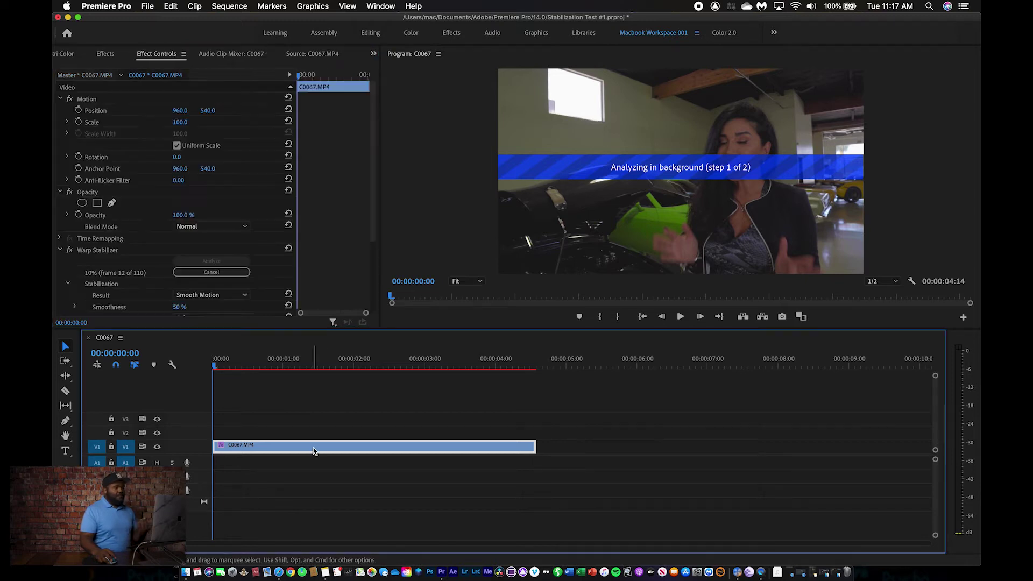
scroll(215, 226, down, 3)
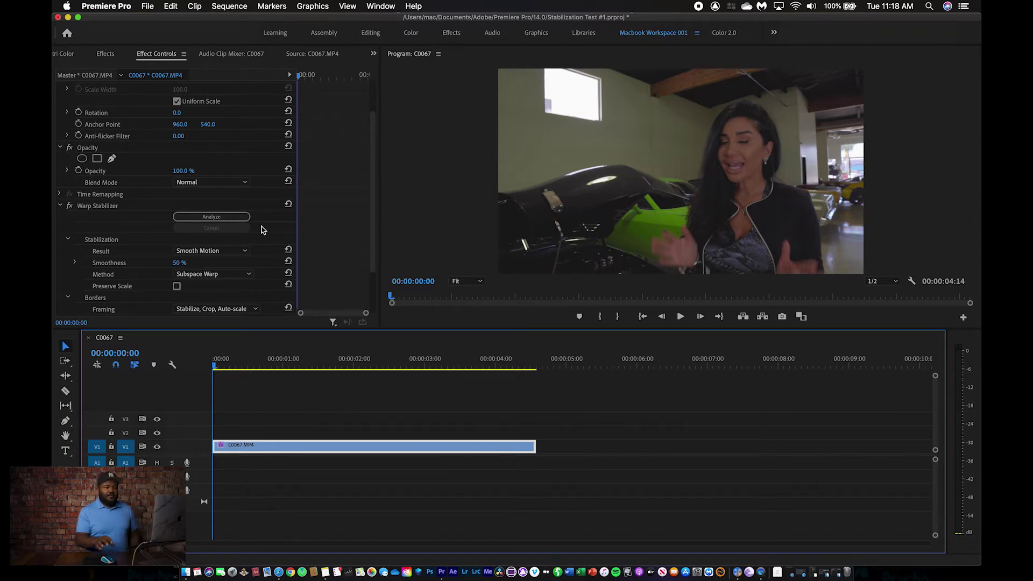
click(233, 218)
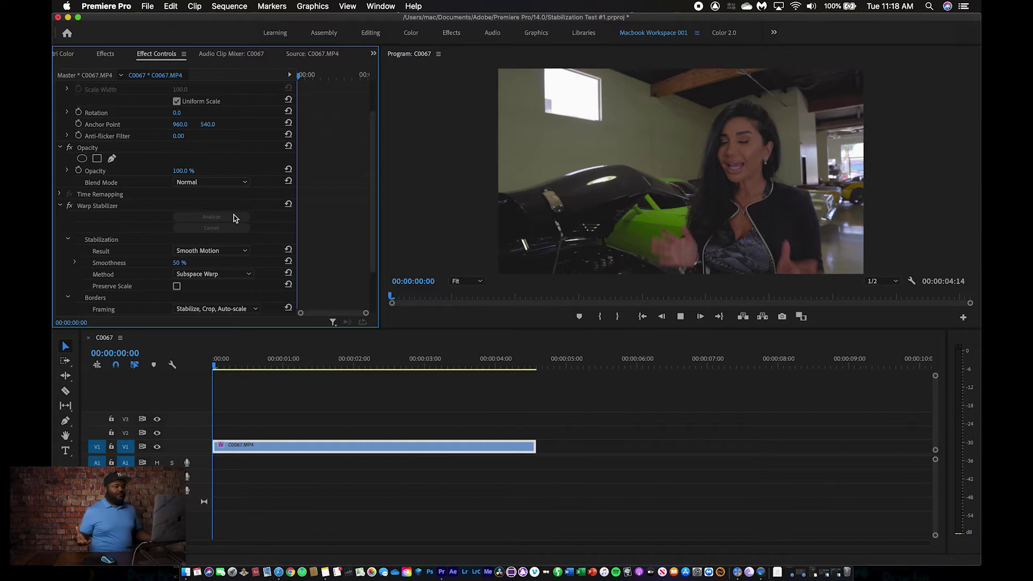
key(space)
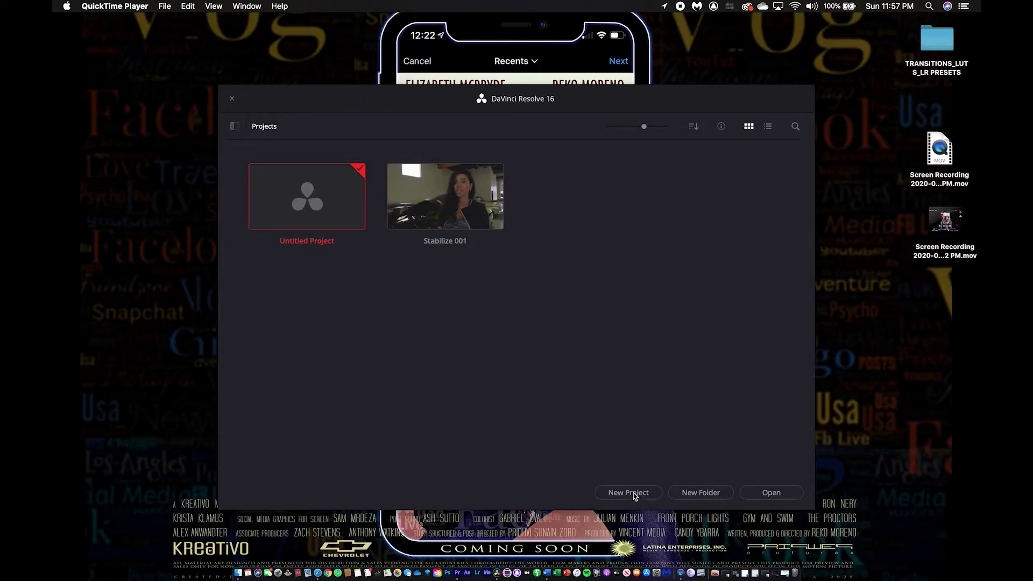
- Switch to DaVinci Resolve, create a project named "Stabilization Test 1" and go to its Edit page
click(628, 492)
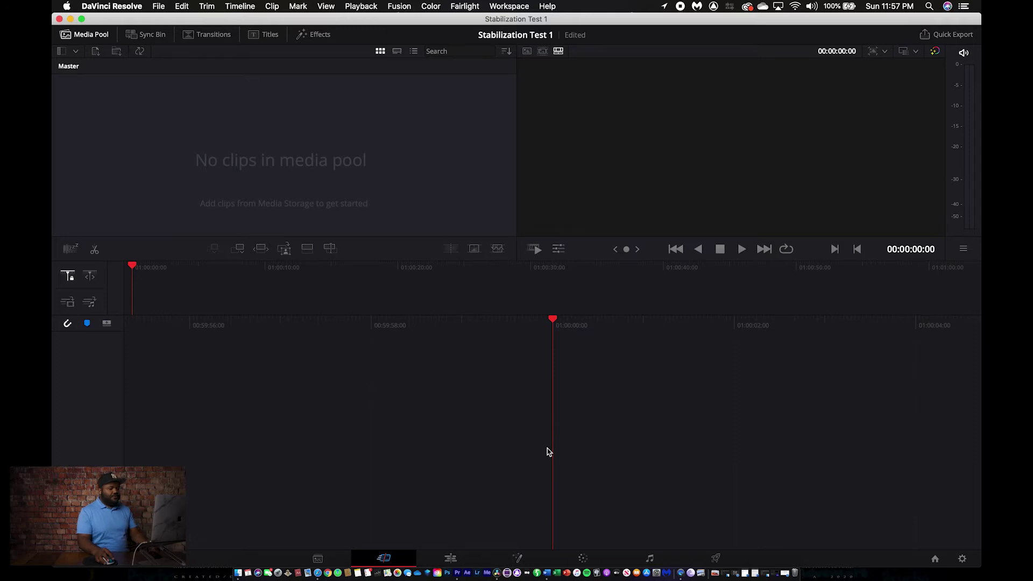
click(451, 559)
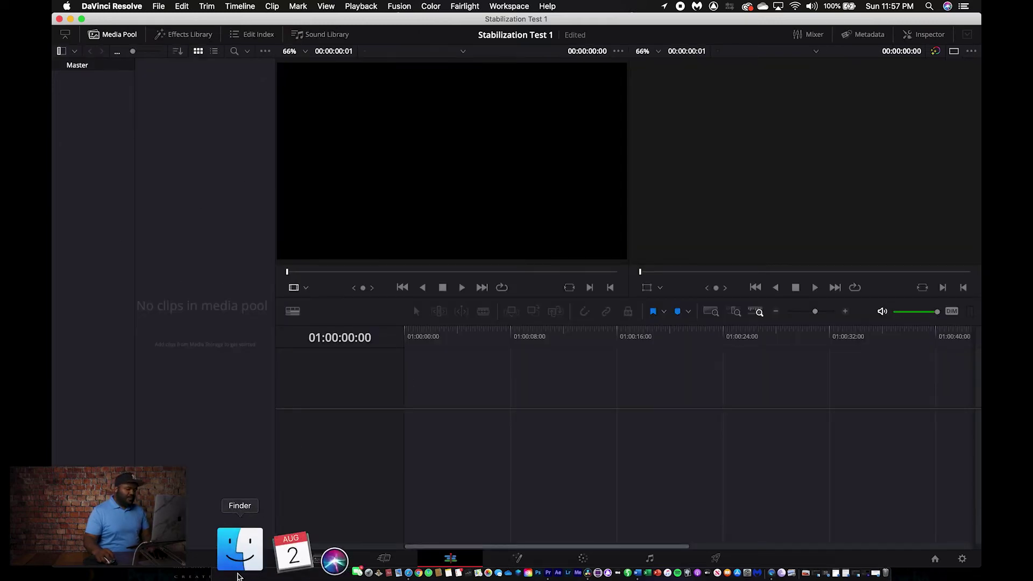
- Import C0067.MP4 from the Footage for Youtube folder into the media pool, changing the timeline frame rate to match the clip
click(238, 575)
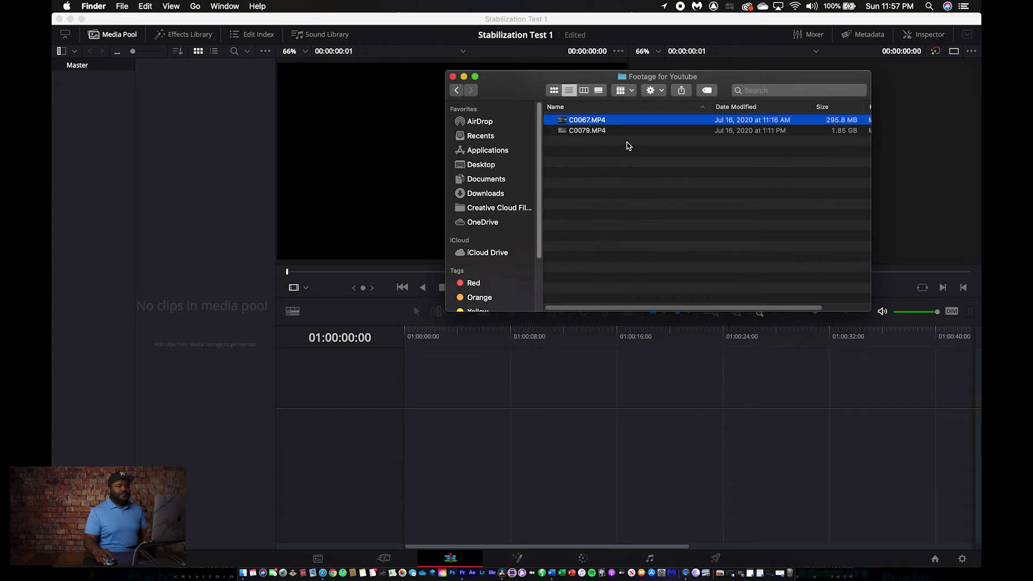
drag(600, 122, 203, 226)
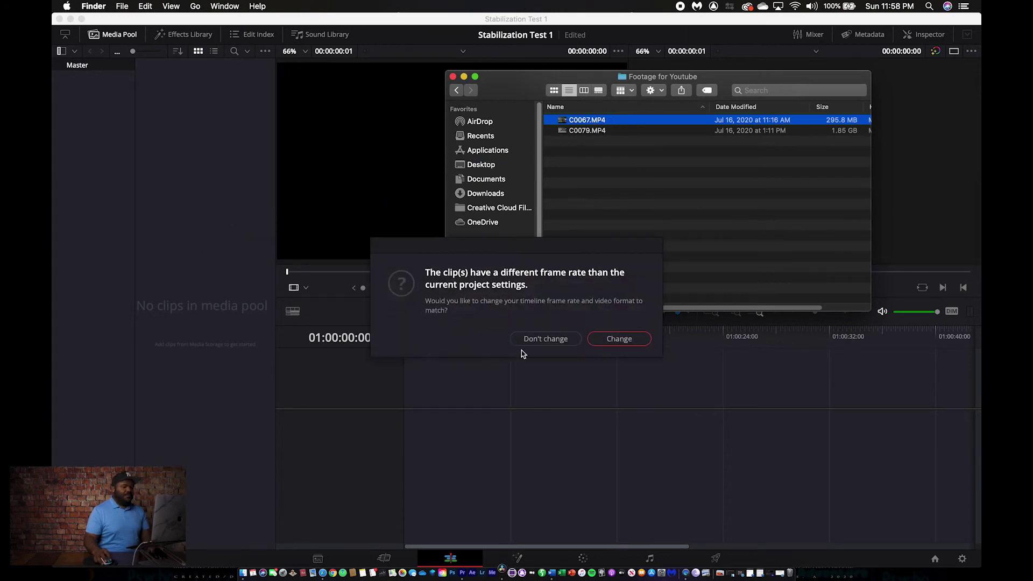
click(619, 339)
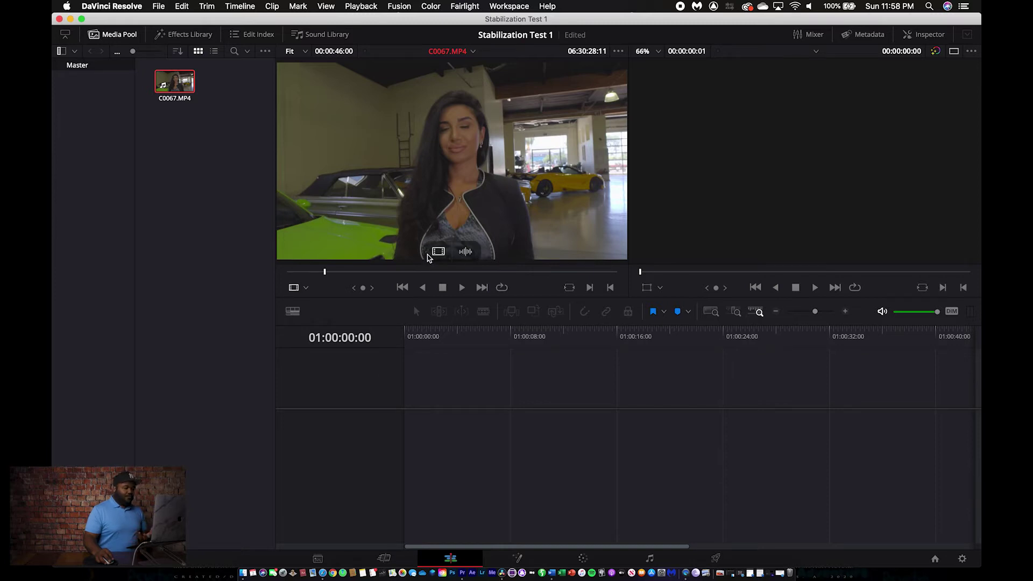
- Mark a range of C0067.MP4 lasting 00:00:20:15 and place only its video at the start of track Video 1
drag(385, 272, 520, 271)
key(i)
key(o)
drag(438, 251, 407, 431)
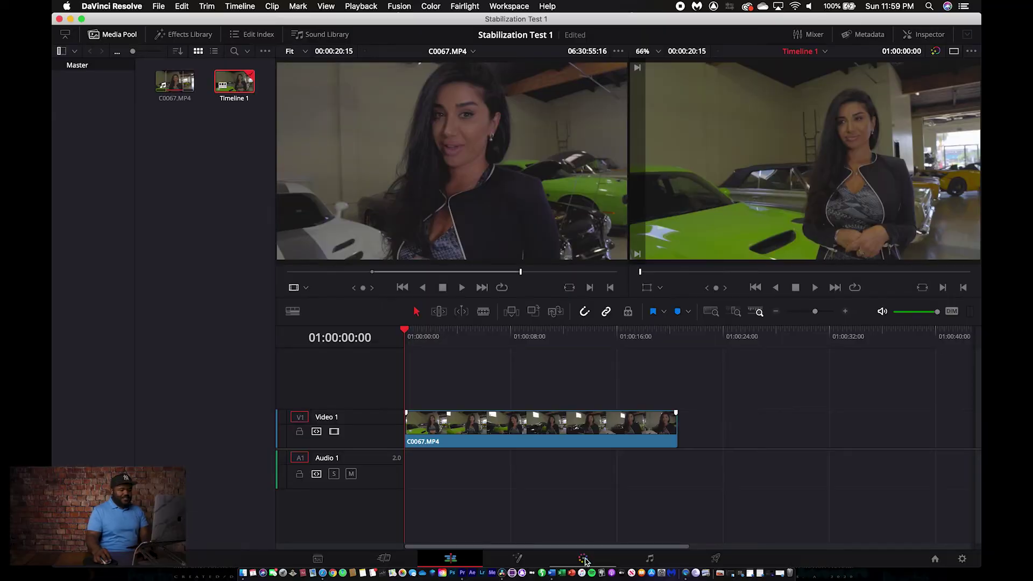
- Go to the Color page and set the clip's Tracker to Stabilizer mode, with the playhead at the clip's start
click(584, 560)
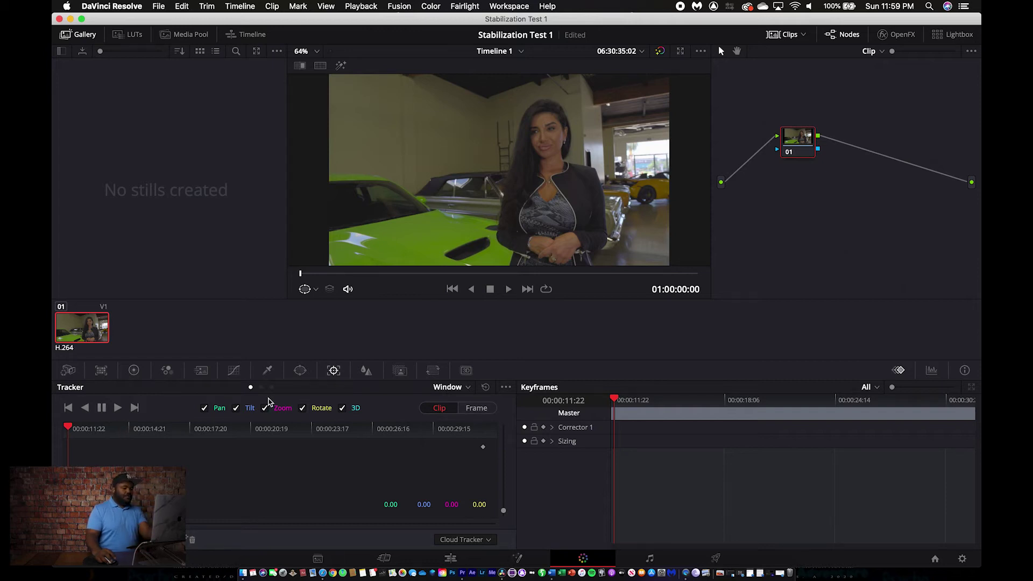
click(268, 371)
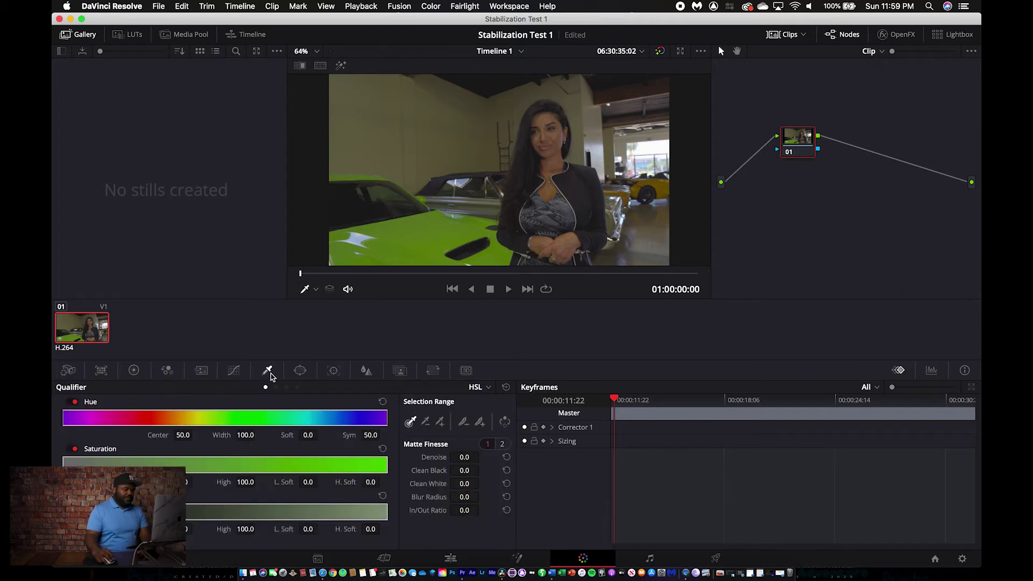
click(239, 367)
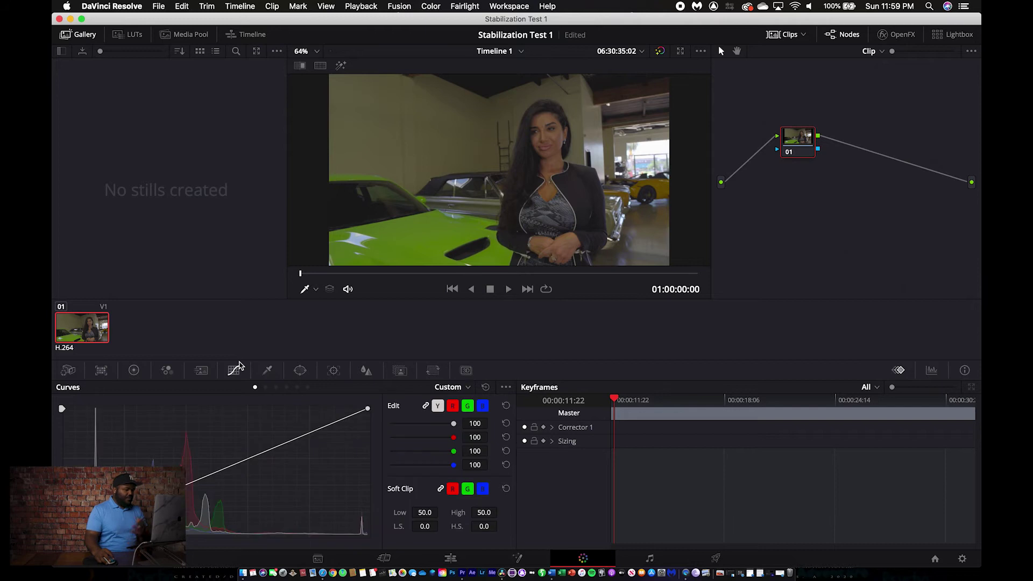
click(200, 371)
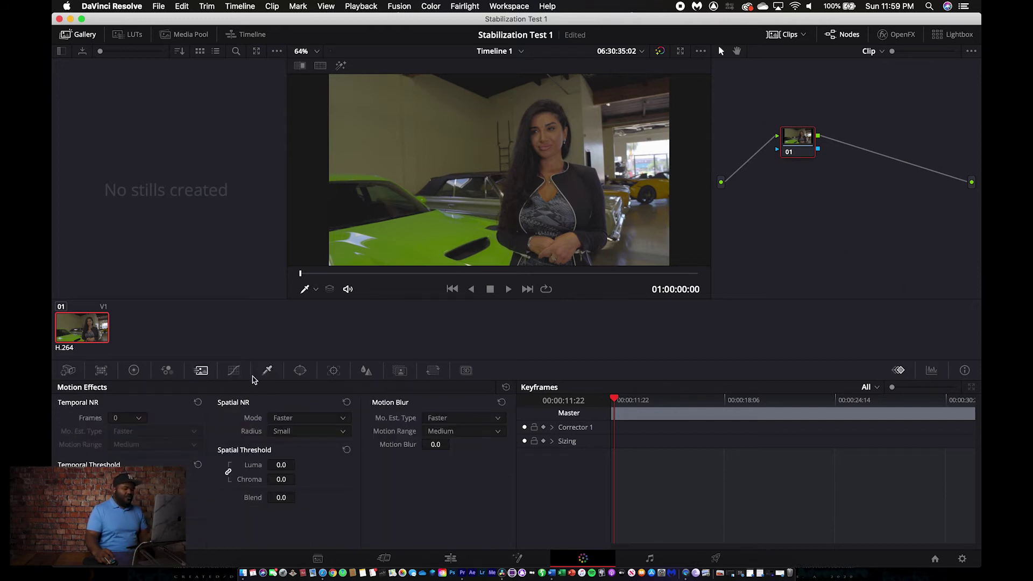
click(334, 371)
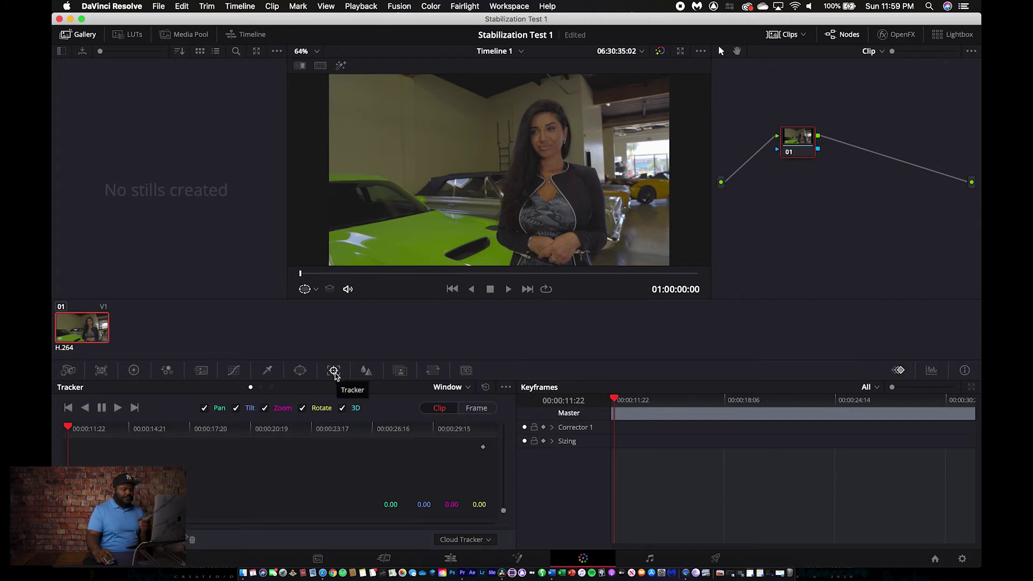
click(466, 389)
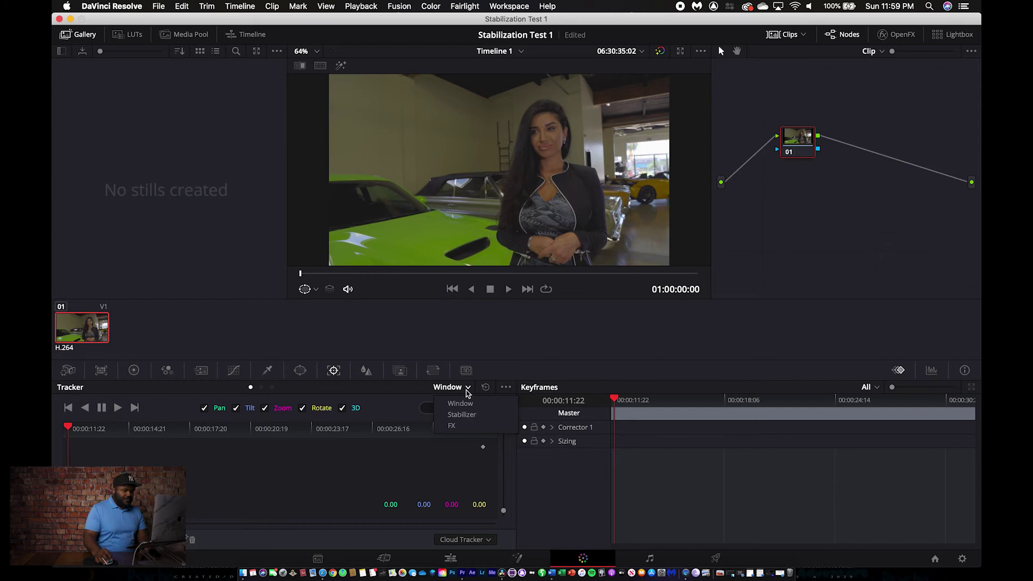
click(462, 414)
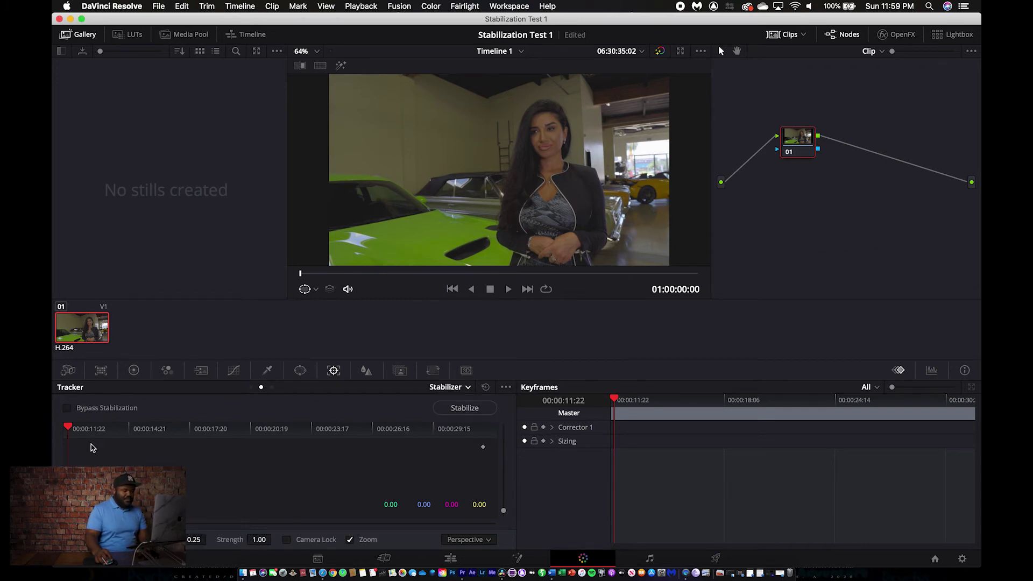
mouse_move(70, 427)
mouse_down()
mouse_move(397, 433)
mouse_move(65, 439)
mouse_up()
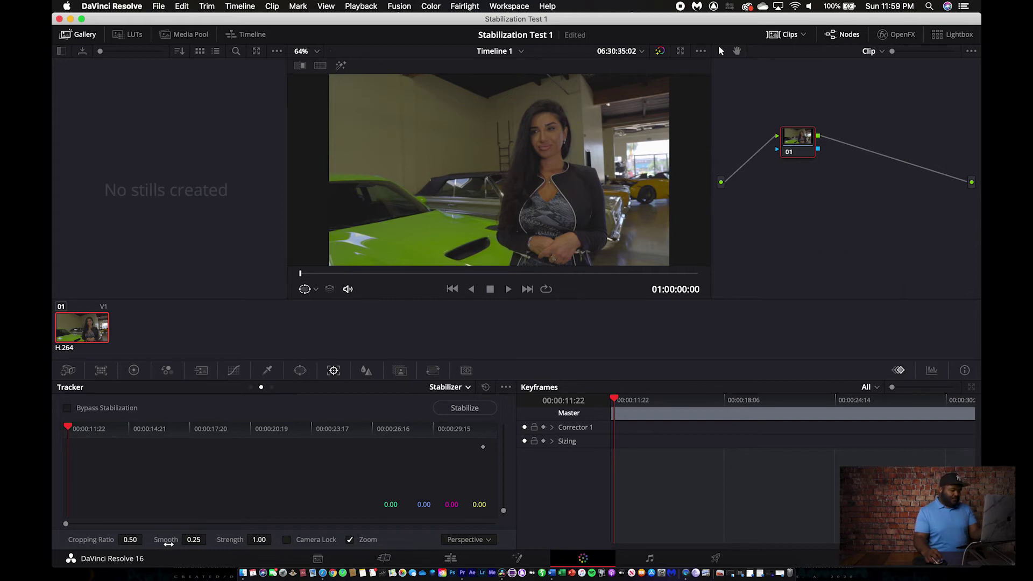
- Enable Camera Lock, set the stabilization mode to Similarity and stabilize the clip
click(286, 539)
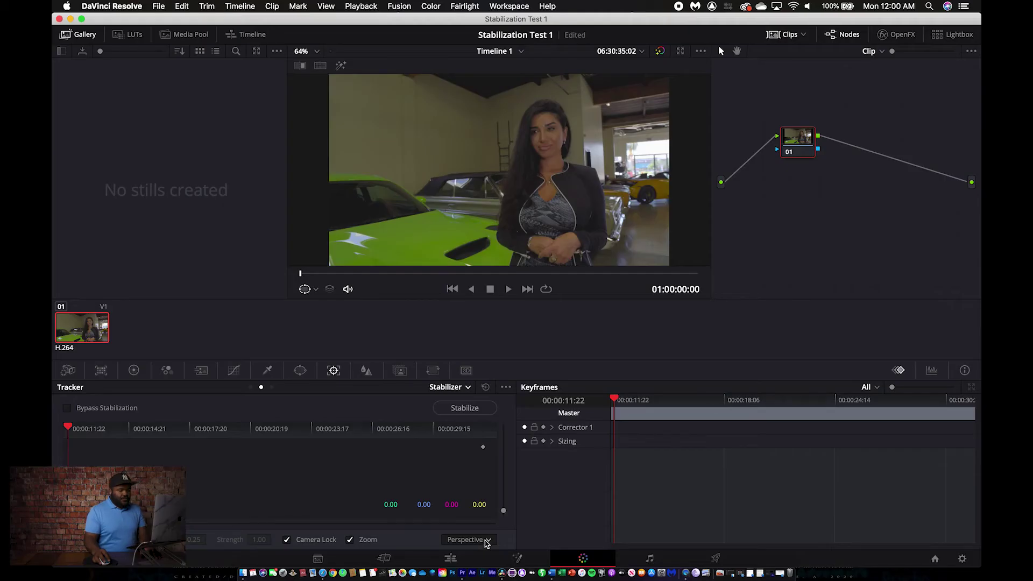
click(486, 541)
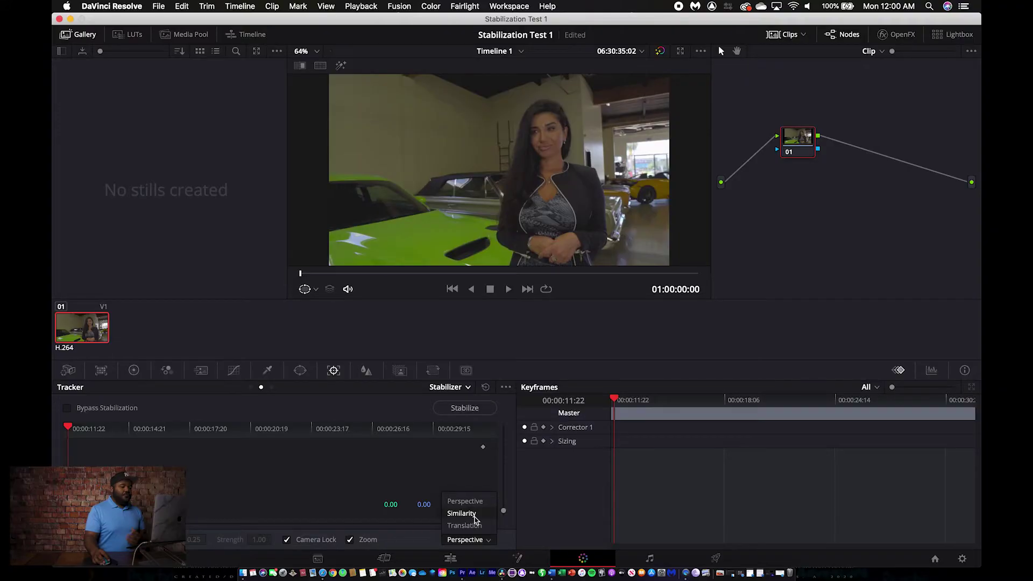
click(476, 517)
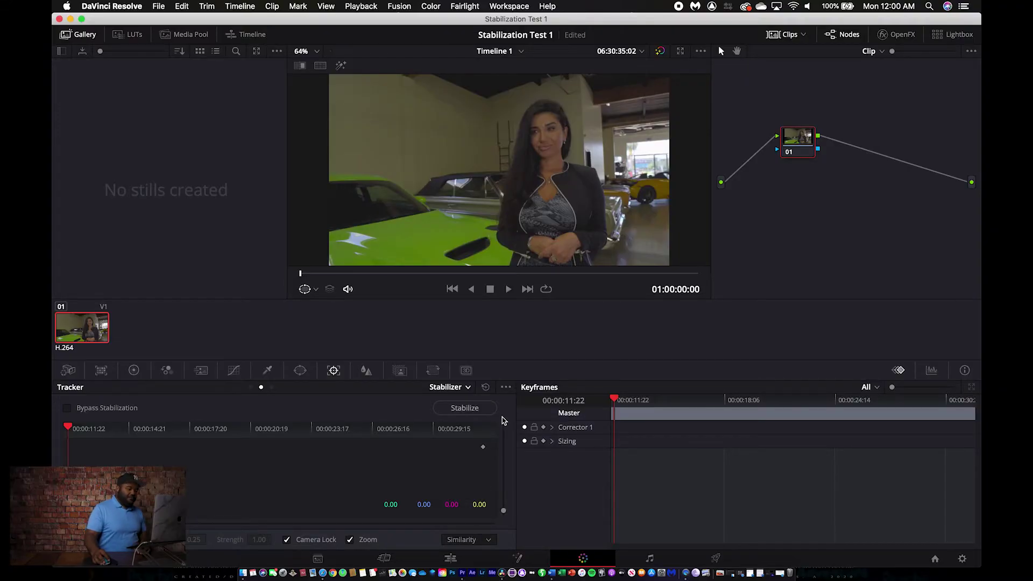
click(477, 409)
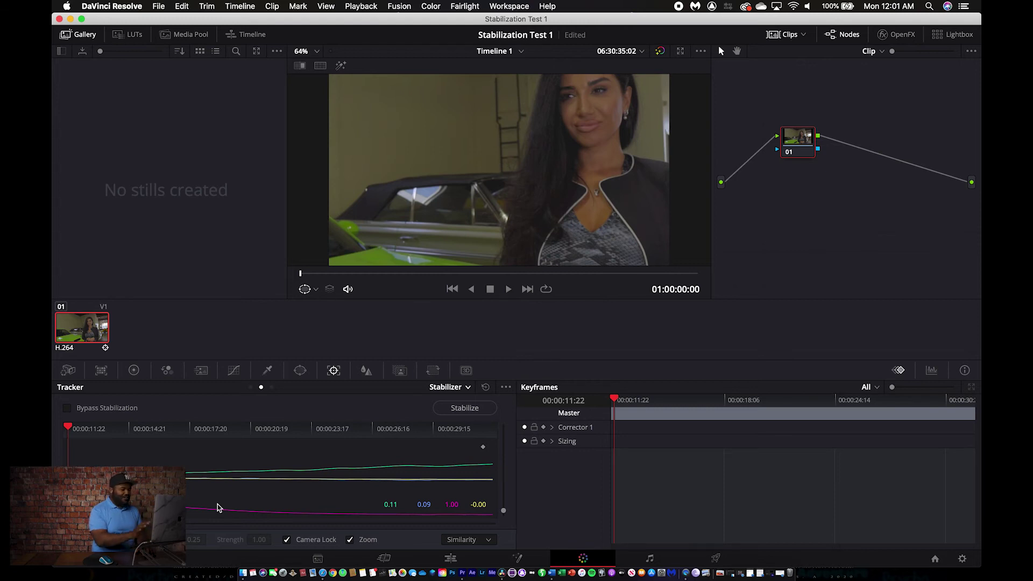
- Play back the Similarity-stabilized clip and compare it with stabilization bypassed
key(space)
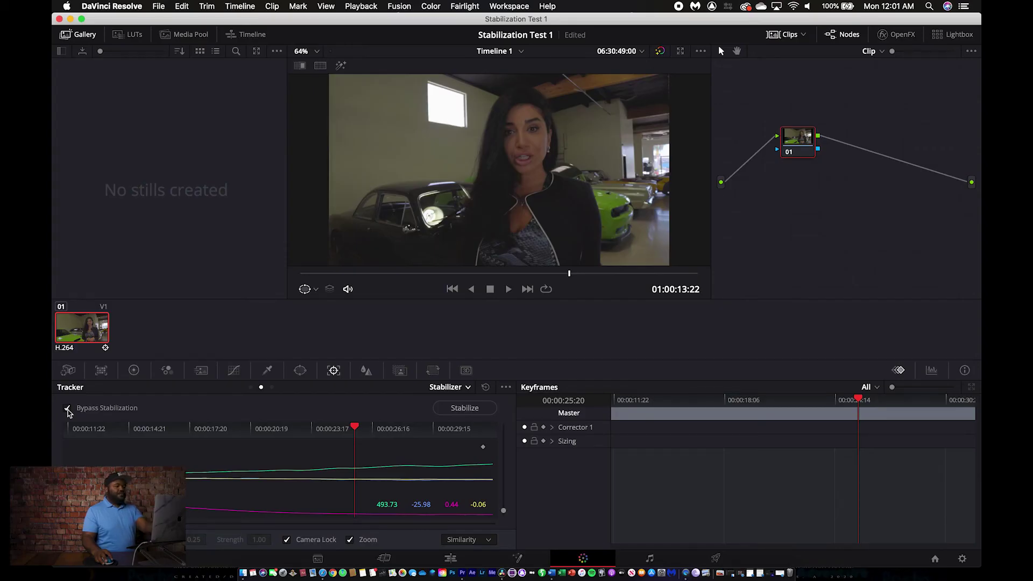
click(67, 409)
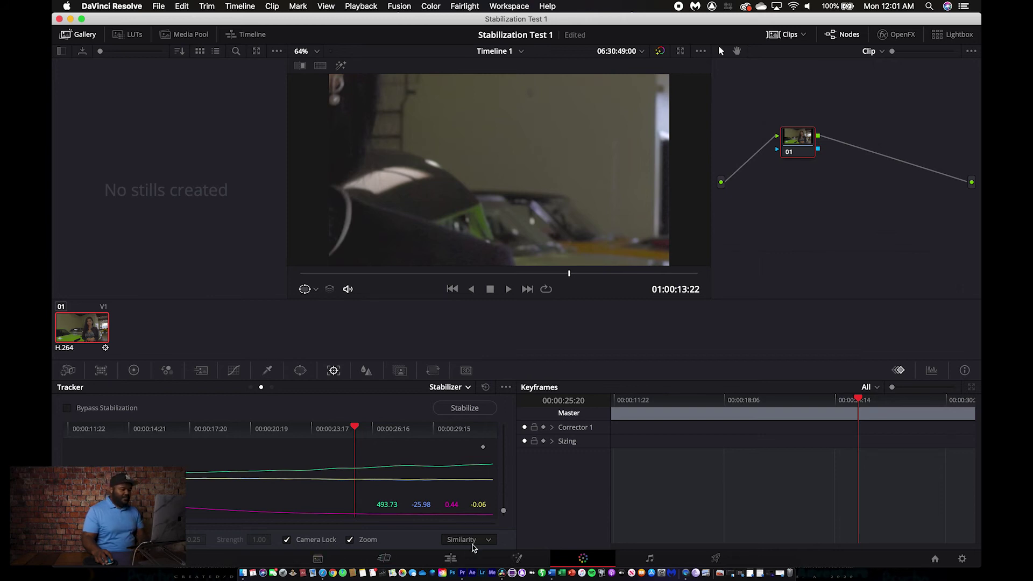
- Change the stabilization mode to Perspective, stabilize the clip again and compare it with stabilization bypassed
click(477, 540)
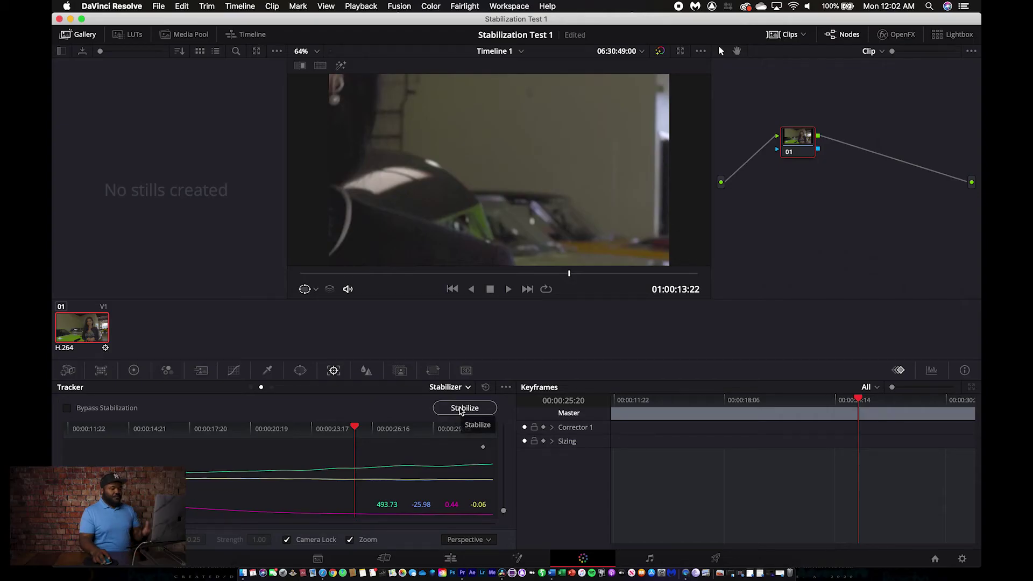
click(461, 409)
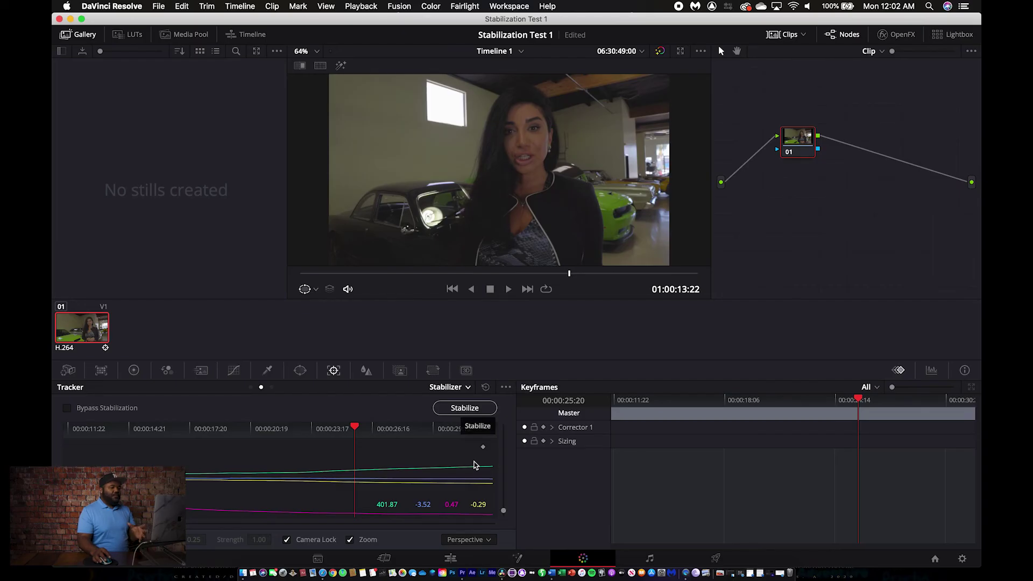
click(67, 409)
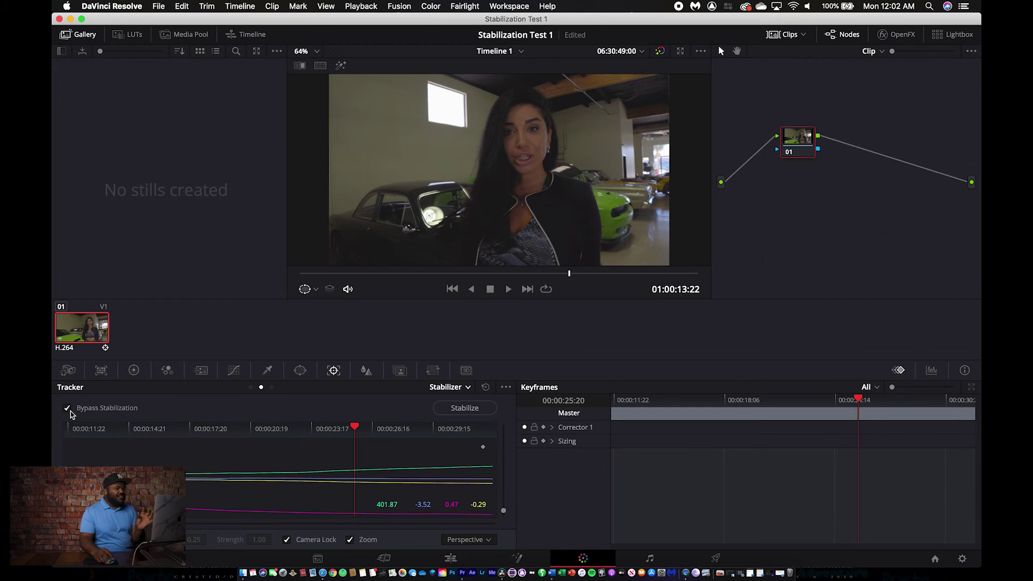
click(67, 409)
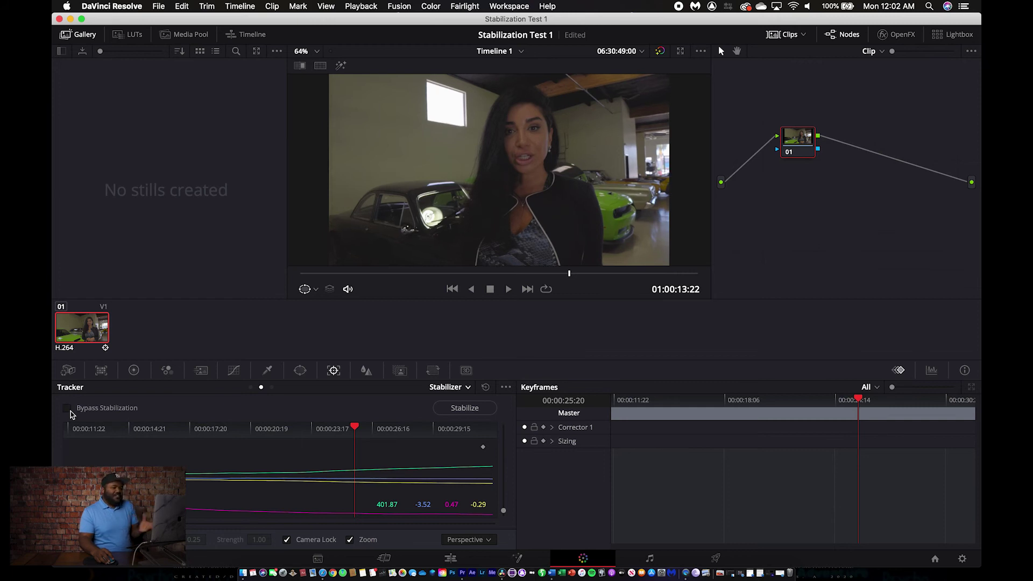